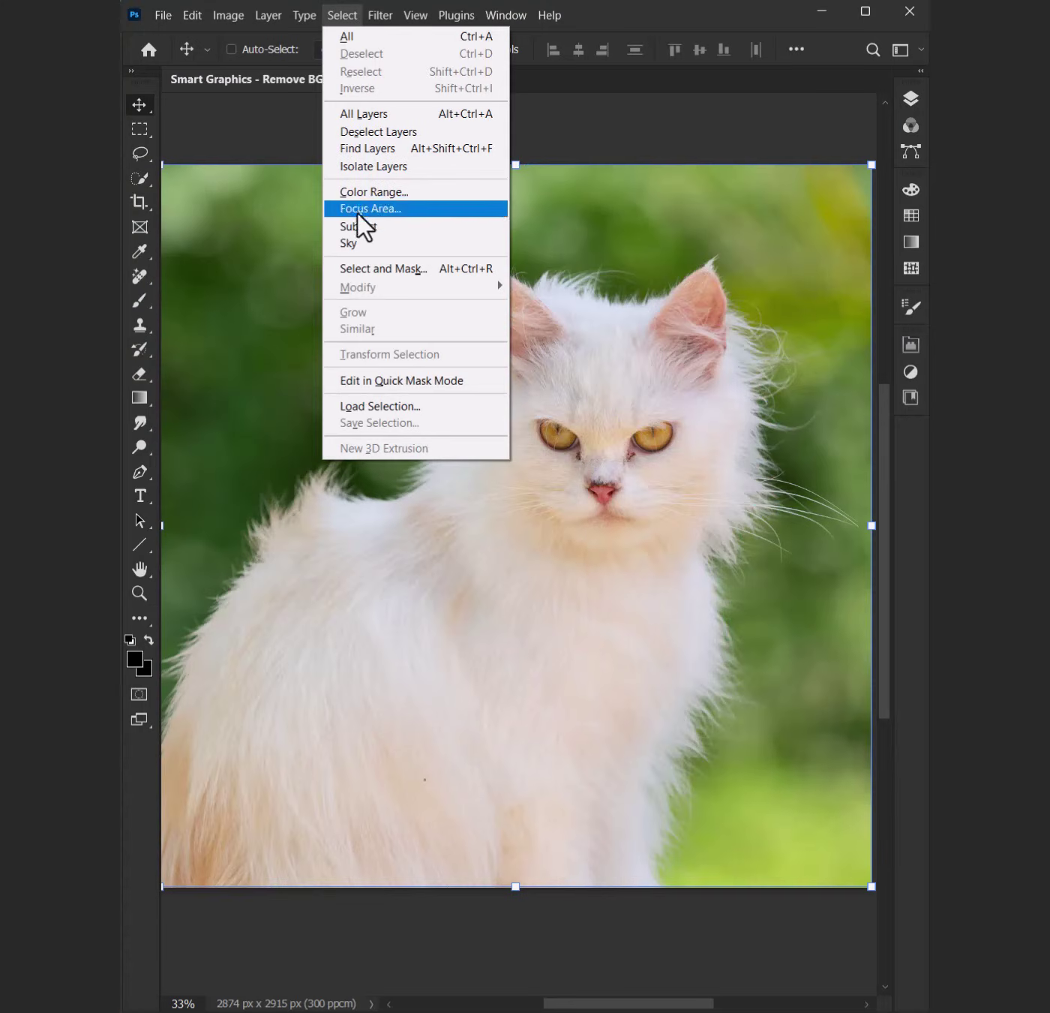
Step: Try selecting the cat as the subject and masking out the background in the Layers panel
{"action": "left_click", "coordinate": [357, 223]}
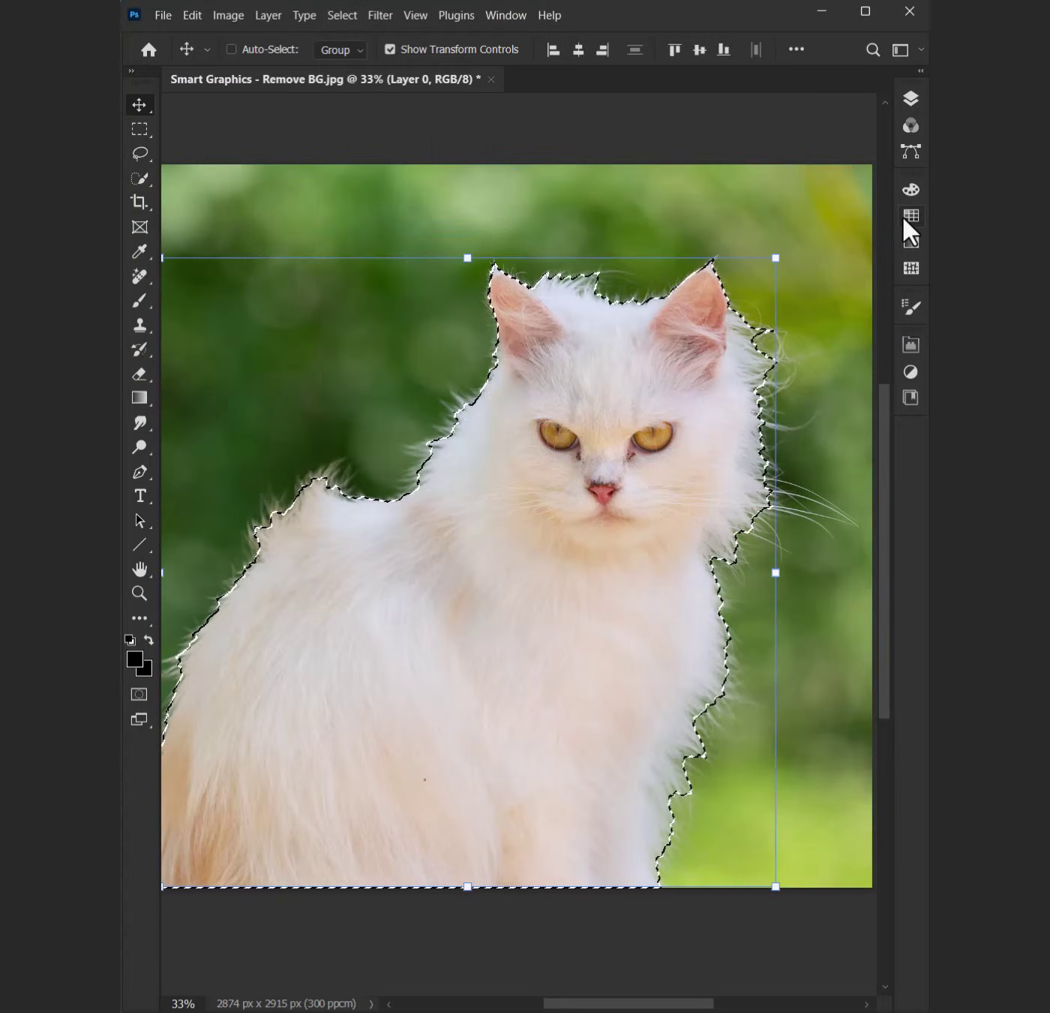
{"action": "left_click", "coordinate": [911, 99]}
{"action": "left_click", "coordinate": [759, 412]}
{"action": "scroll", "coordinate": [345, 468], "scroll_direction": "up", "scroll_amount": 3}
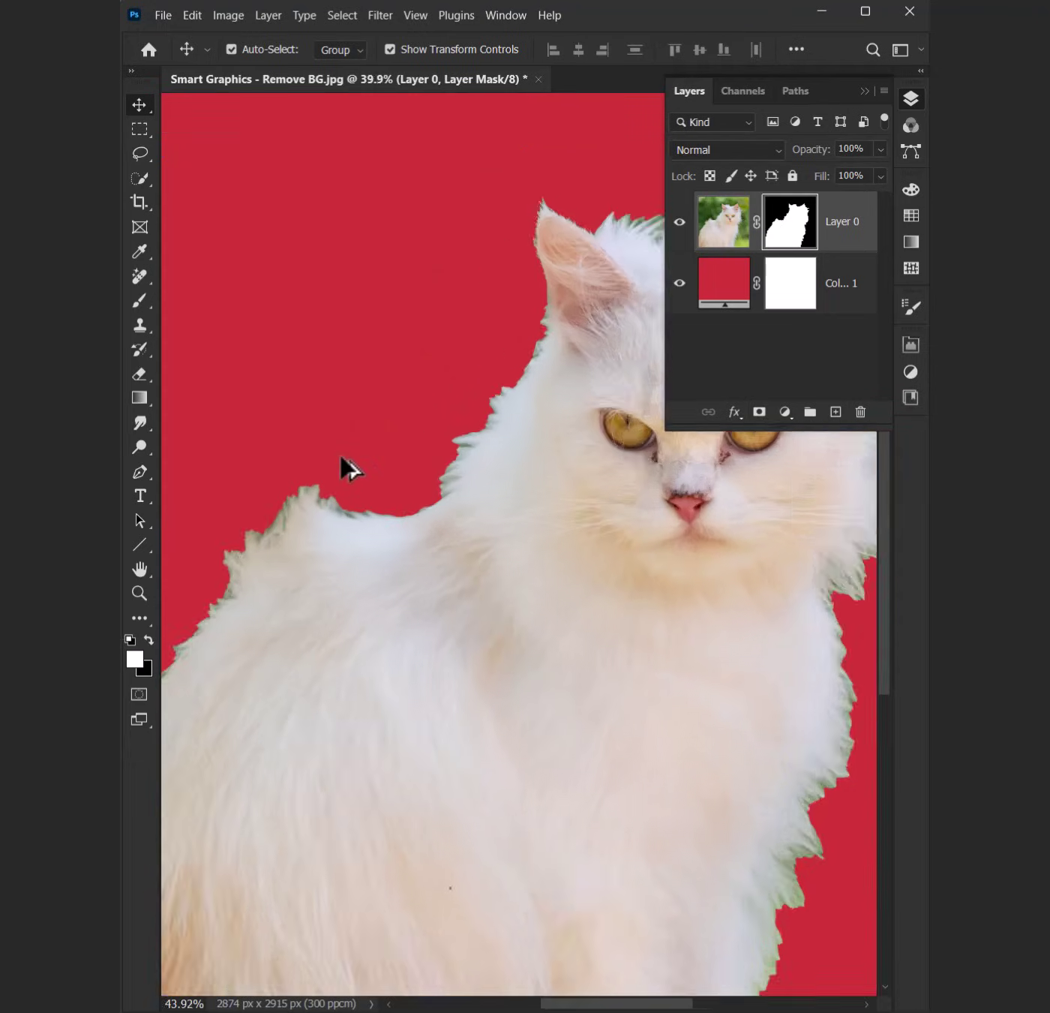
Step: Draw a loose Lasso outline around the cat's head, ears and right side
{"action": "left_click_drag", "start_coordinate": [345, 468], "coordinate": [429, 654]}
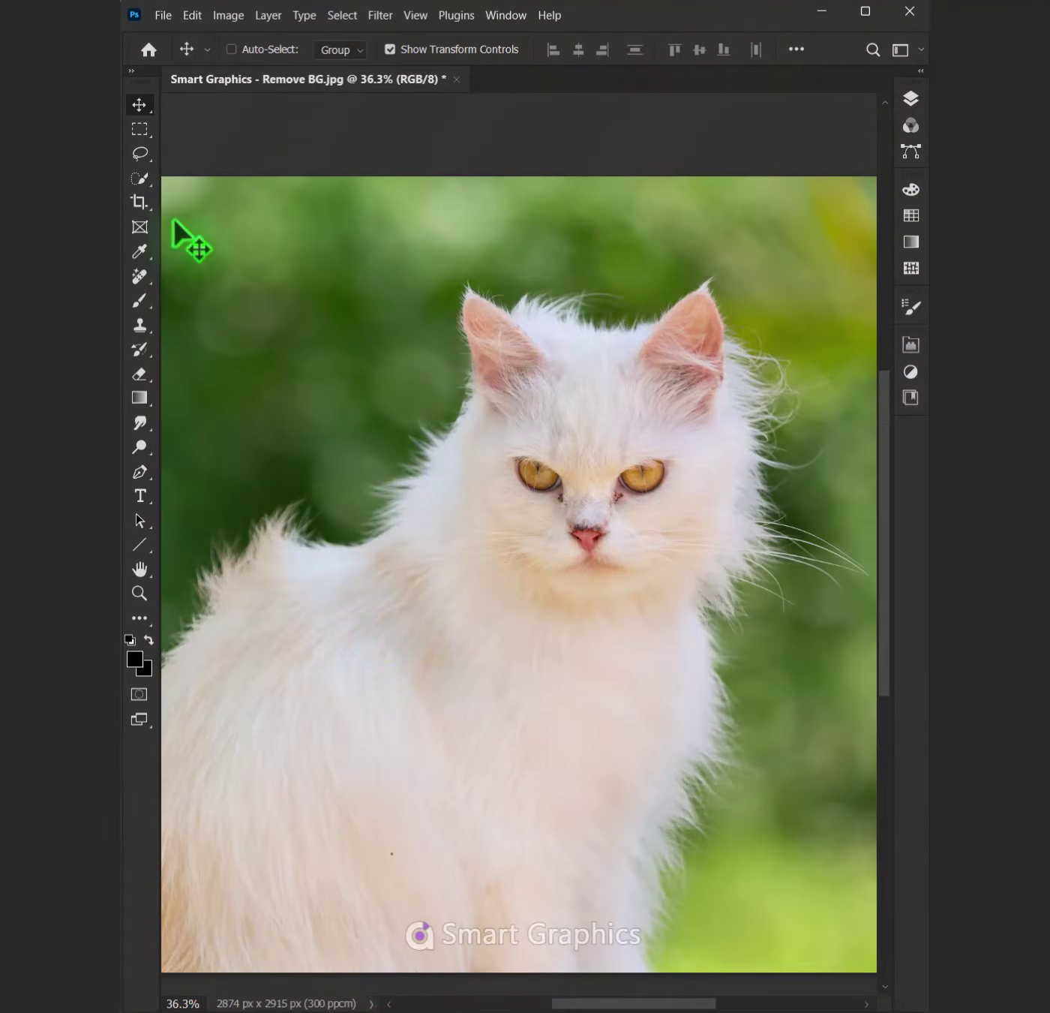
{"action": "left_click", "coordinate": [140, 152]}
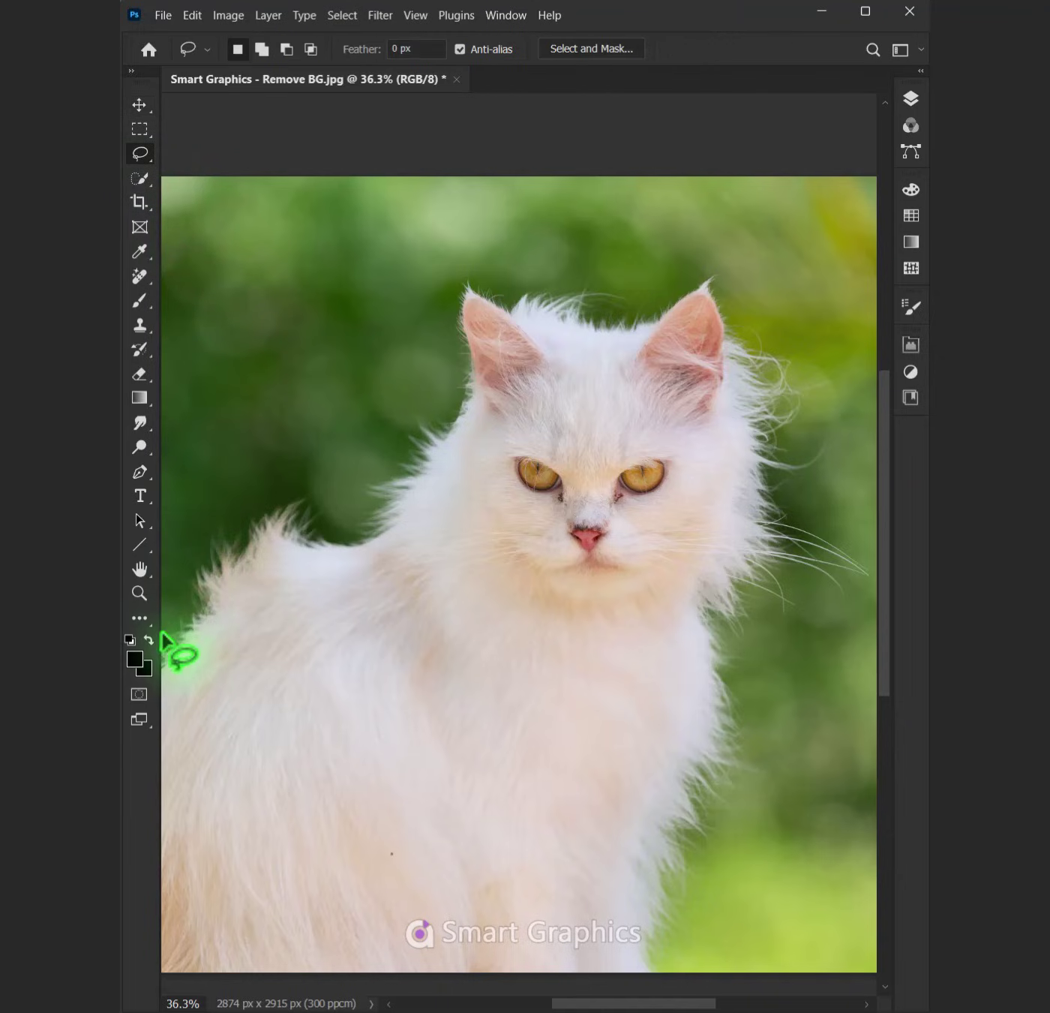
{"action": "left_click_drag", "start_coordinate": [406, 404], "coordinate": [540, 994]}
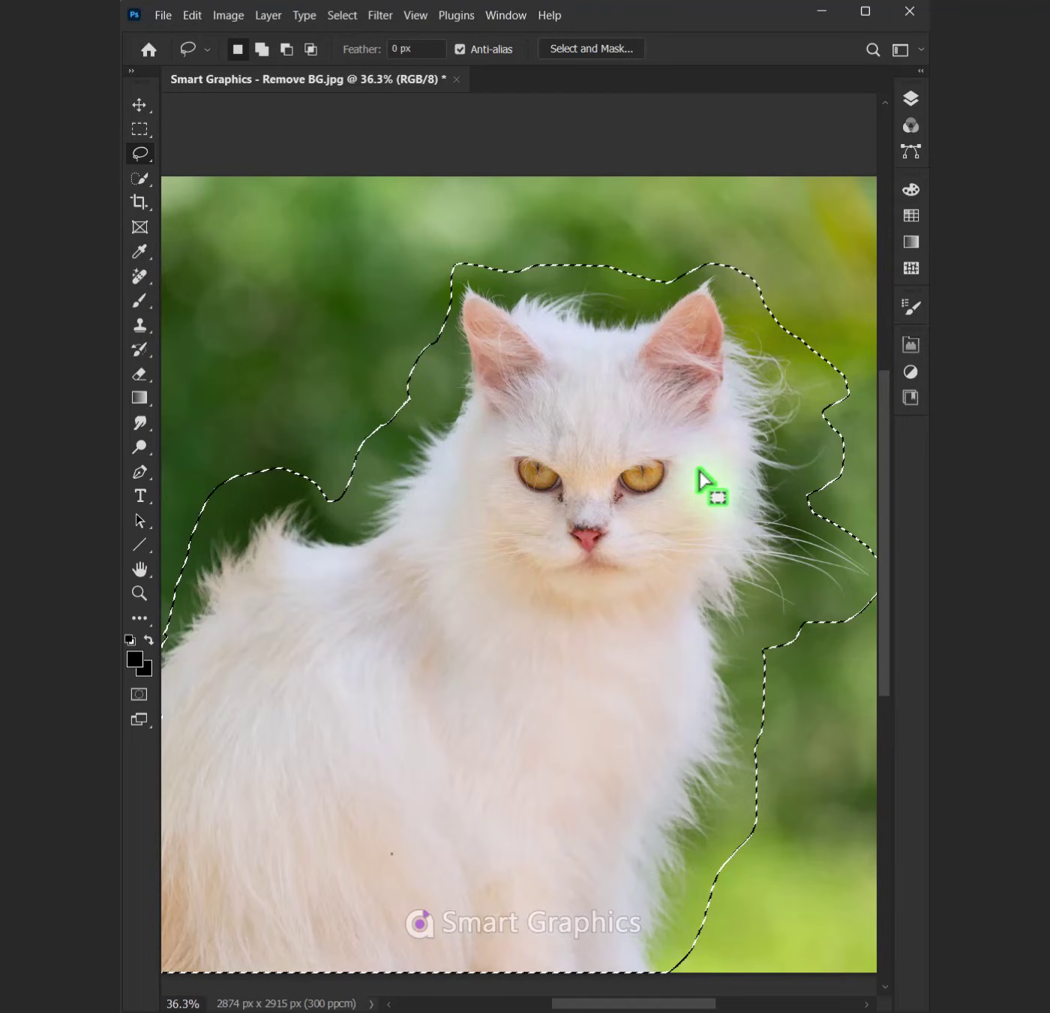
Step: In Select and Mask, refine the fur along the cat's left side with an enlarged Refine Edge Brush
{"action": "left_click", "coordinate": [574, 49]}
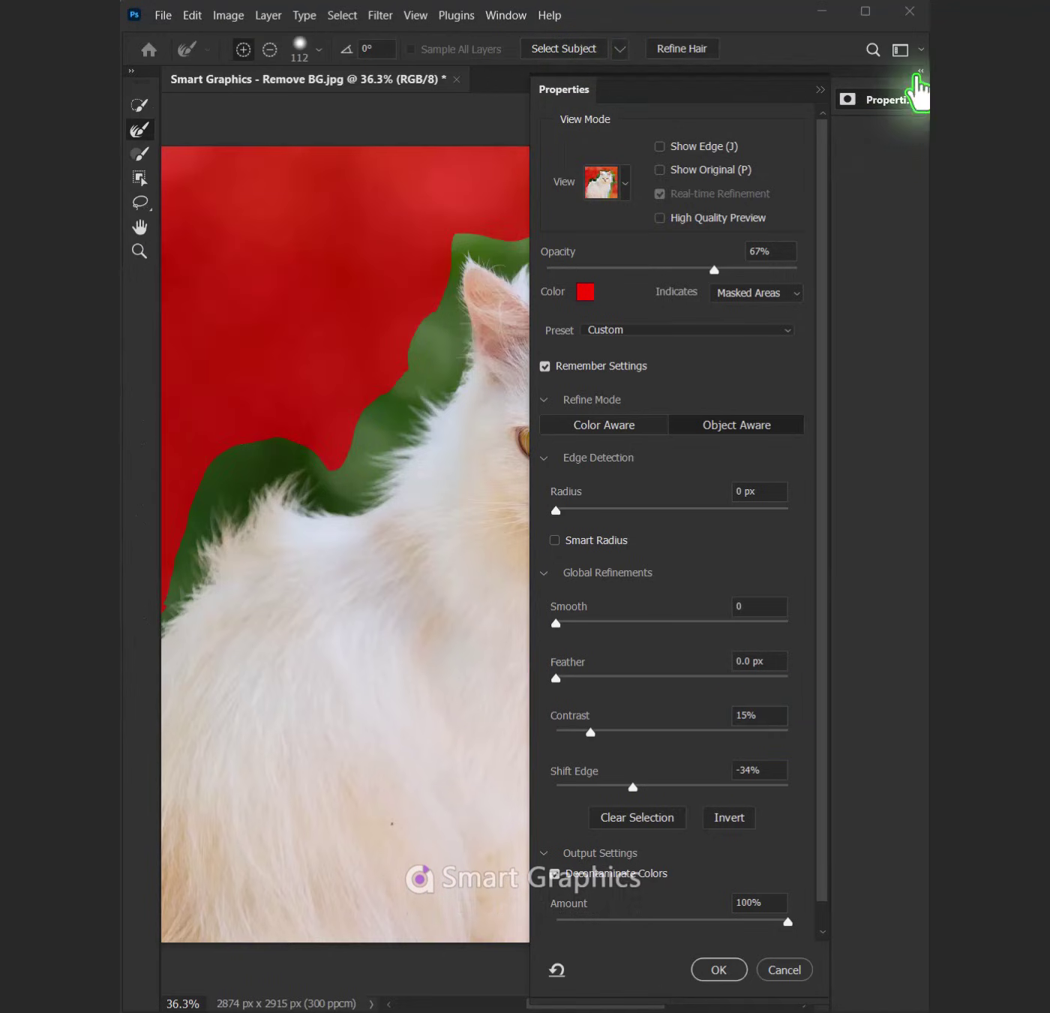
{"action": "left_click", "coordinate": [898, 102]}
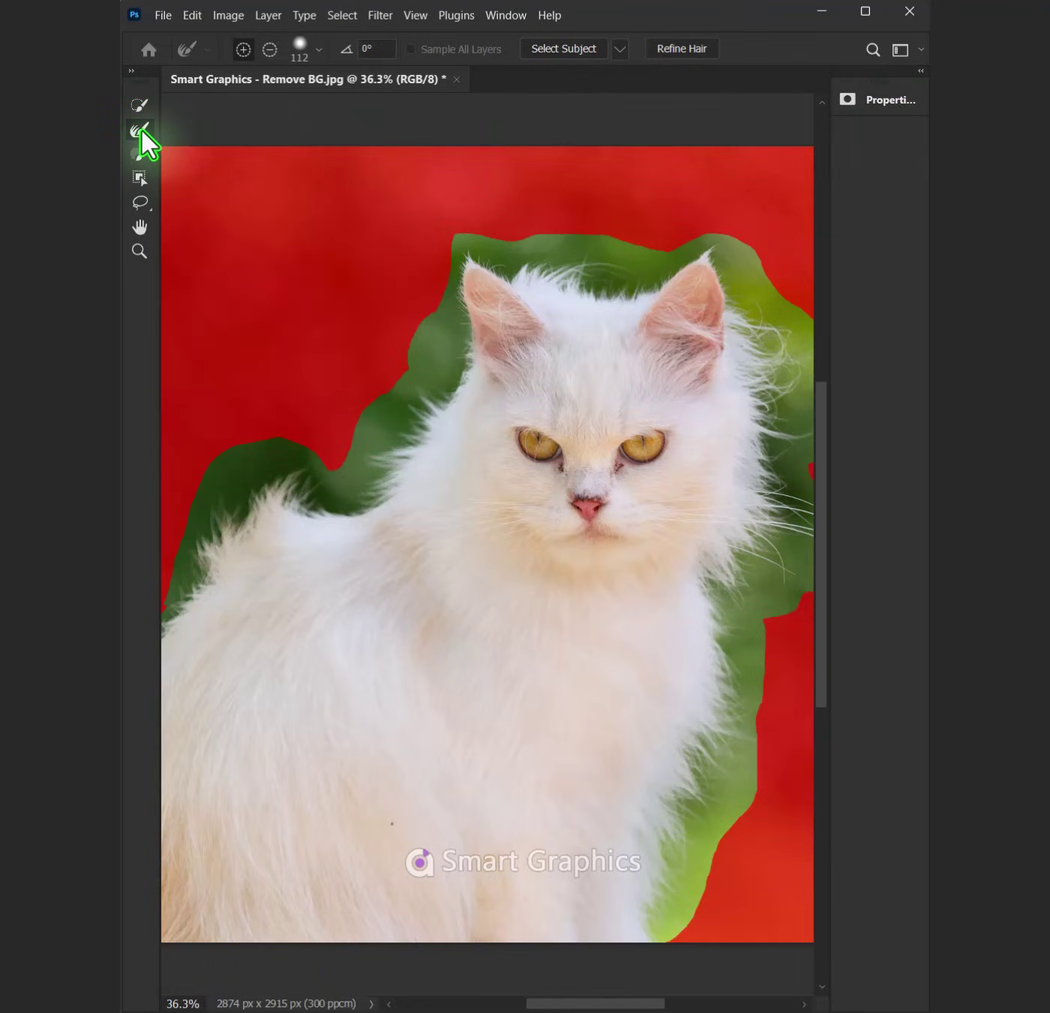
{"action": "key", "text": "bracketright"}
{"action": "key", "text": "bracketright"}
{"action": "mouse_move", "coordinate": [176, 586]}
{"action": "left_mouse_down"}
{"action": "mouse_move", "coordinate": [441, 318]}
{"action": "mouse_move", "coordinate": [697, 239]}
{"action": "mouse_move", "coordinate": [755, 271]}
{"action": "left_mouse_up"}
Step: Resize the brush, clean the fur edge along the cat's right side, and restore Properties
{"action": "key", "text": "bracketleft"}
{"action": "key", "text": "bracketleft"}
{"action": "scroll", "coordinate": [558, 378], "scroll_direction": "down", "scroll_amount": 2}
{"action": "key", "text": "bracketright"}
{"action": "key", "text": "bracketright"}
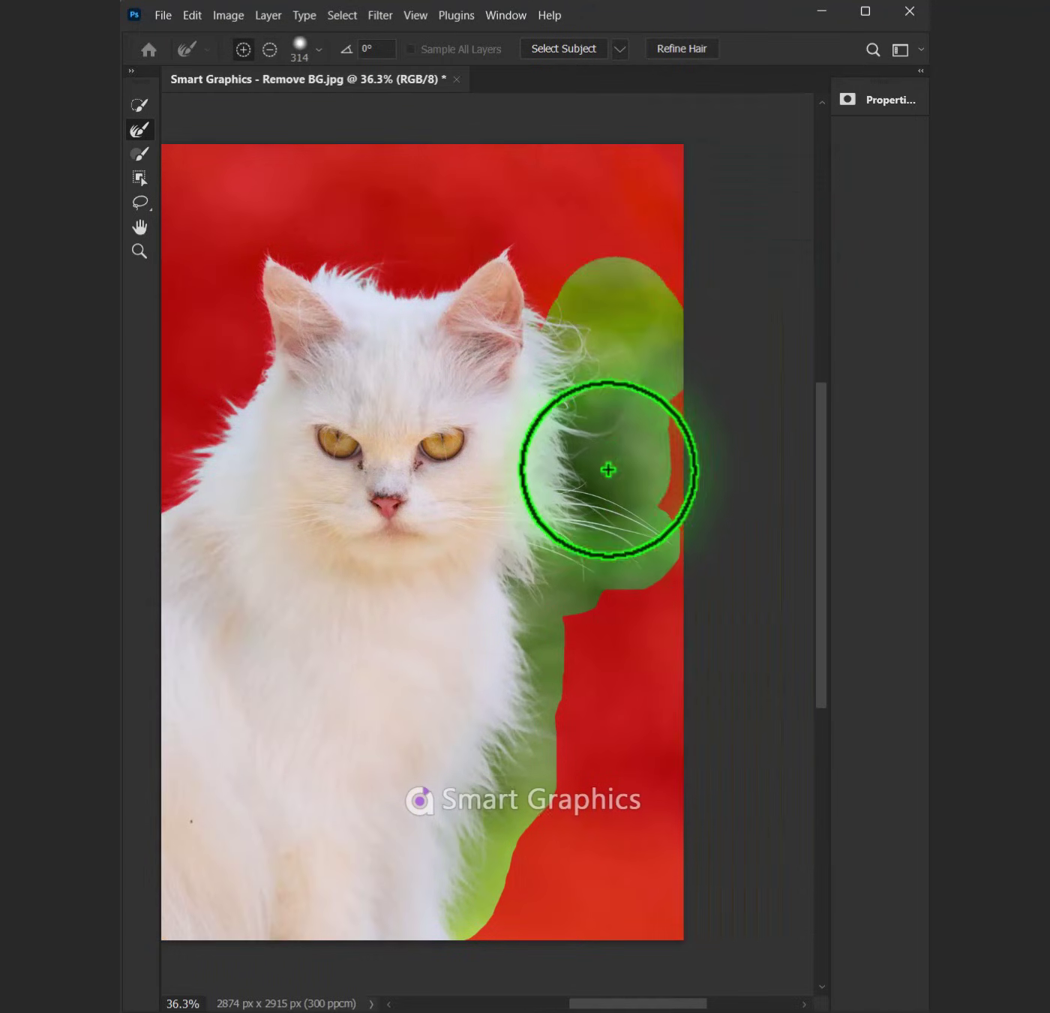
{"action": "mouse_move", "coordinate": [553, 630]}
{"action": "left_mouse_down"}
{"action": "mouse_move", "coordinate": [566, 755]}
{"action": "mouse_move", "coordinate": [582, 739]}
{"action": "left_mouse_up"}
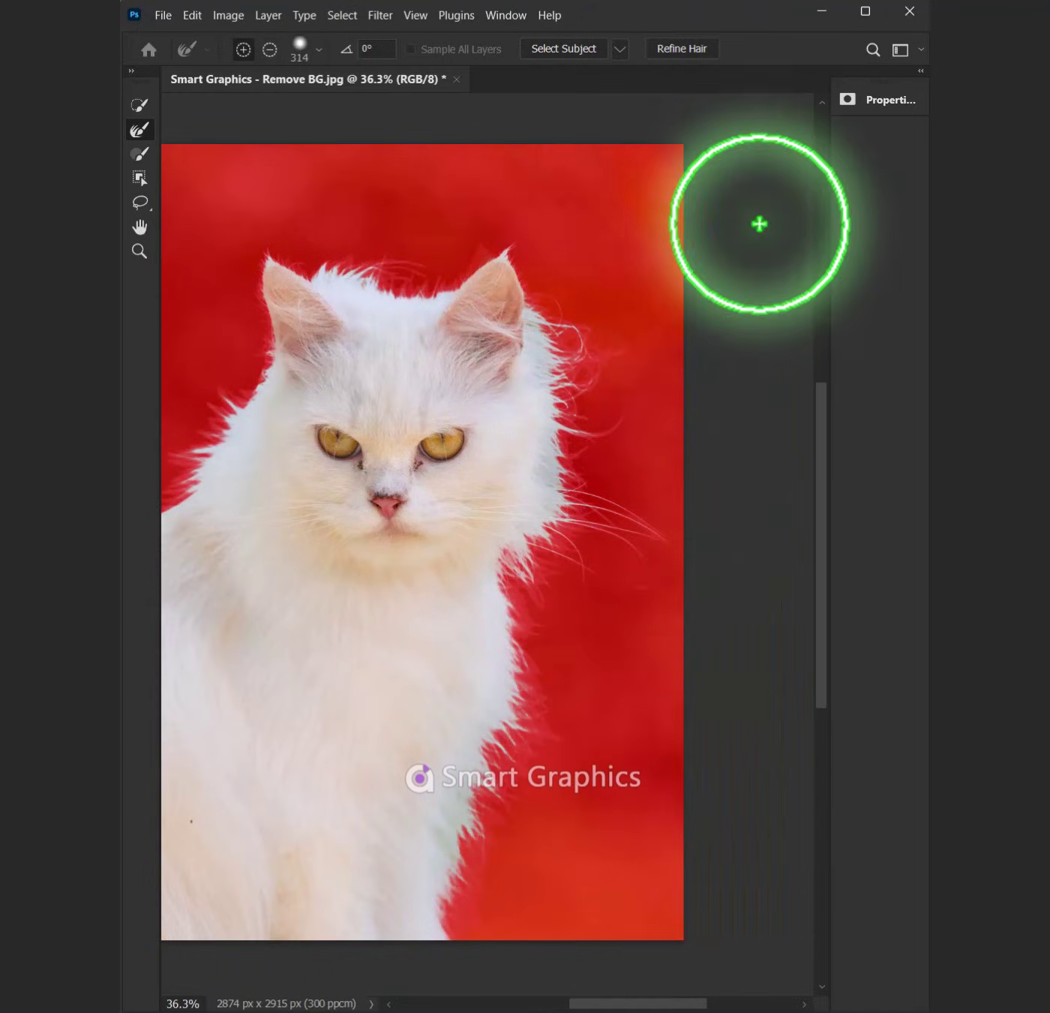
{"action": "left_click", "coordinate": [878, 100]}
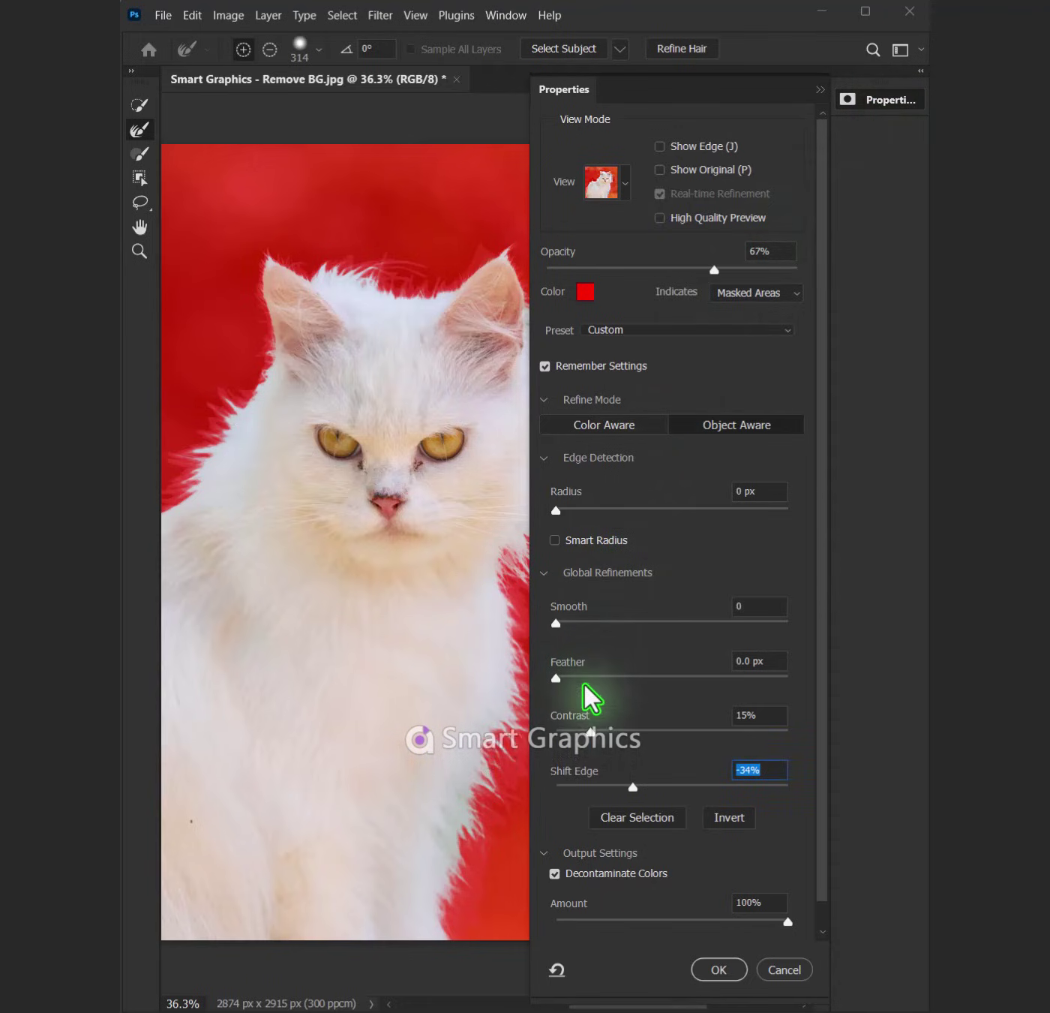
Step: Set Contrast to 5%, Shift Edge to -53% and Decontaminate Colors to 100%
{"action": "left_click_drag", "start_coordinate": [592, 731], "coordinate": [577, 731]}
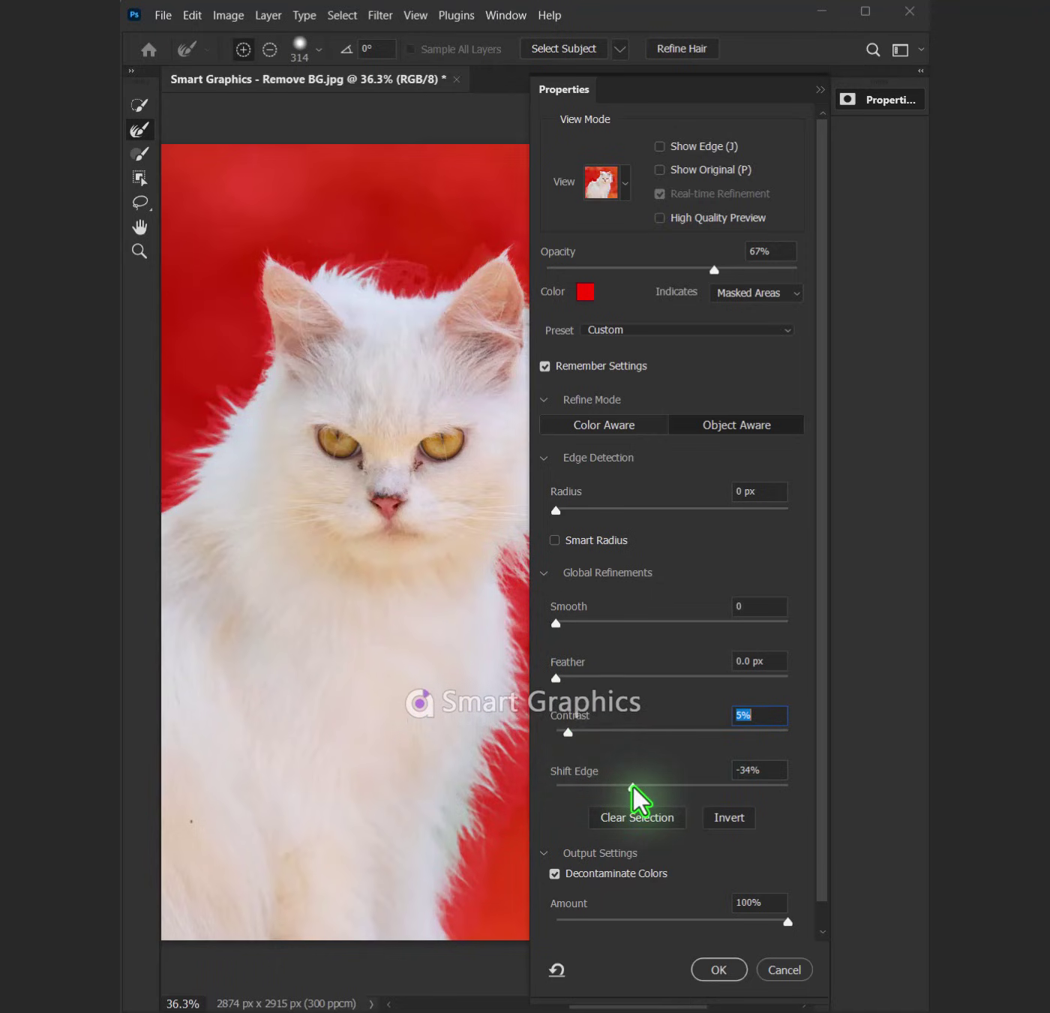
{"action": "left_click_drag", "start_coordinate": [631, 786], "coordinate": [615, 786]}
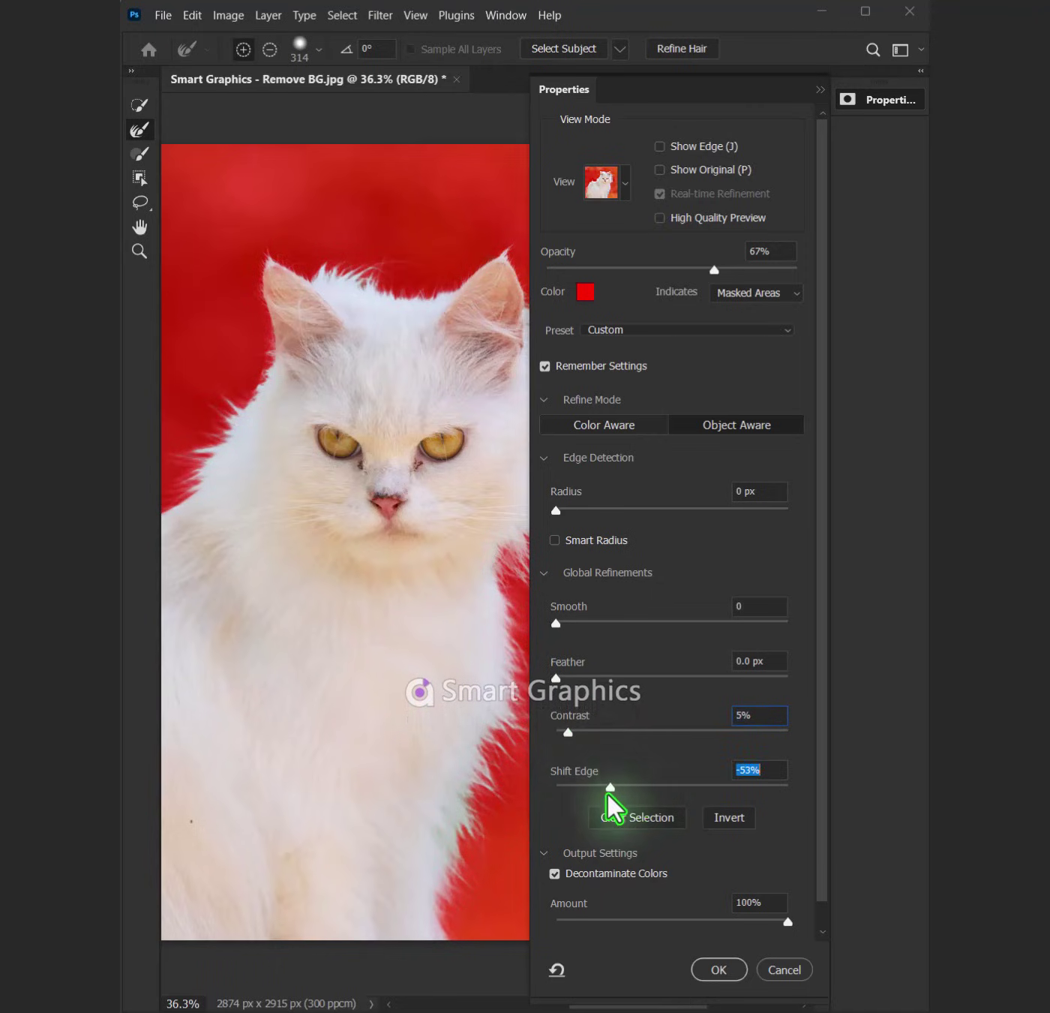
{"action": "left_click_drag", "start_coordinate": [786, 919], "coordinate": [760, 920]}
{"action": "left_click", "coordinate": [779, 902]}
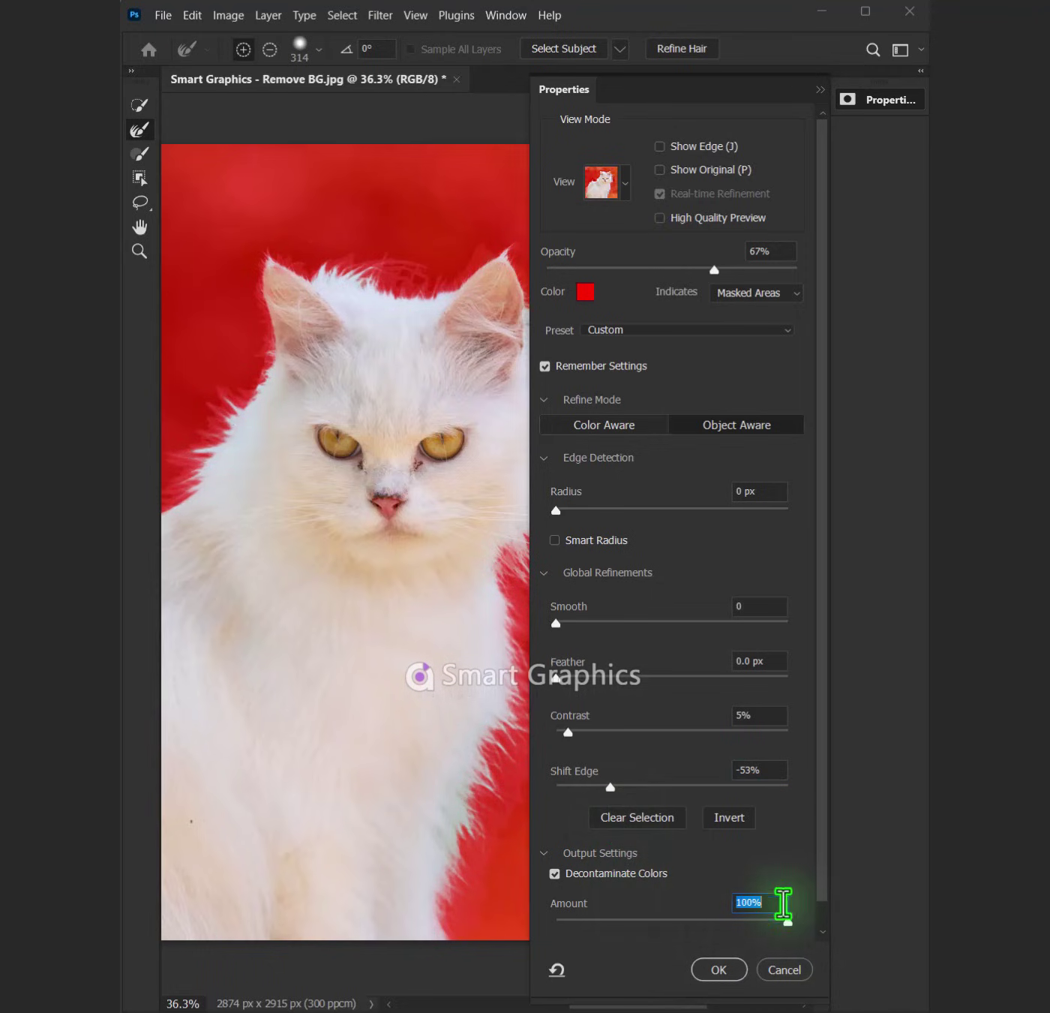
{"action": "scroll", "coordinate": [737, 863], "scroll_direction": "down", "scroll_amount": 1}
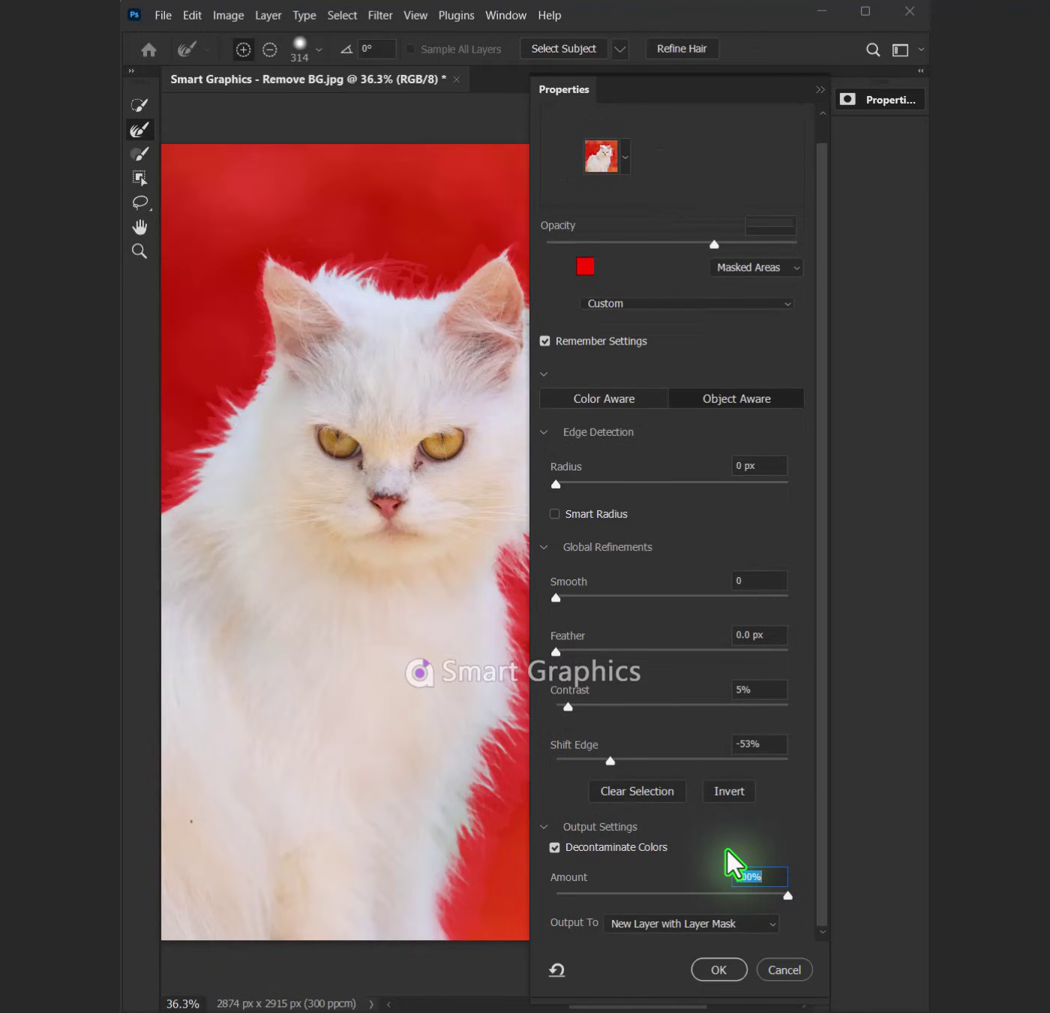
Step: Output the refined selection to a new layer with layer mask and confirm
{"action": "left_click", "coordinate": [689, 924]}
{"action": "left_click", "coordinate": [654, 971]}
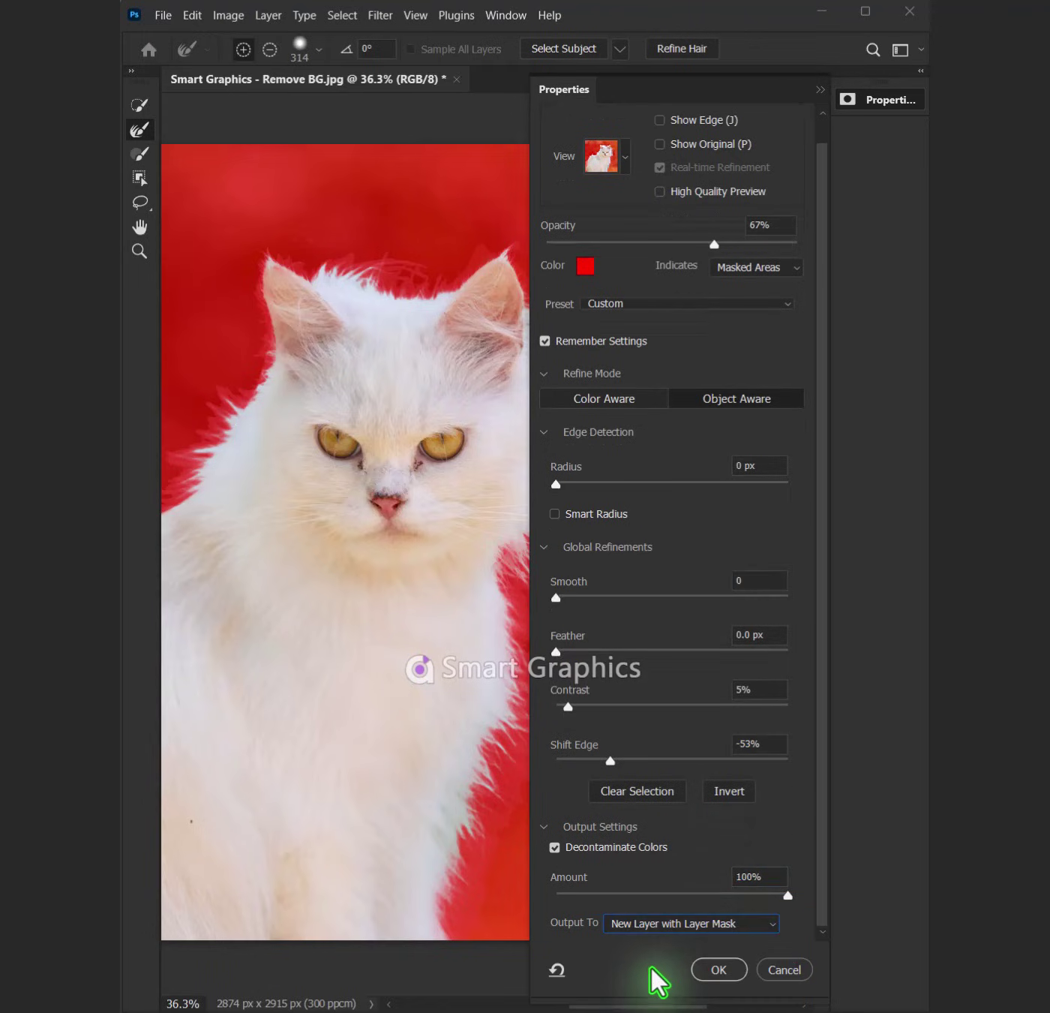
{"action": "left_click", "coordinate": [719, 968]}
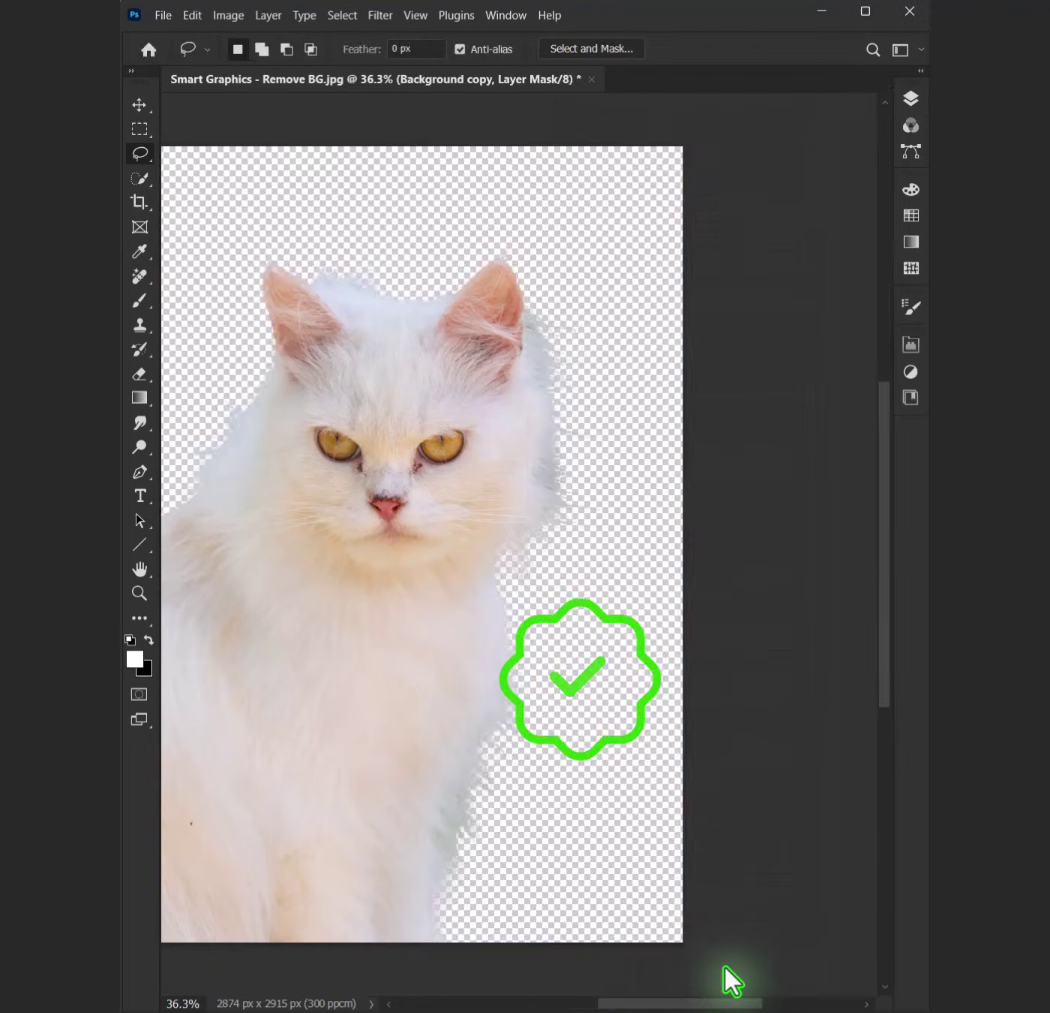